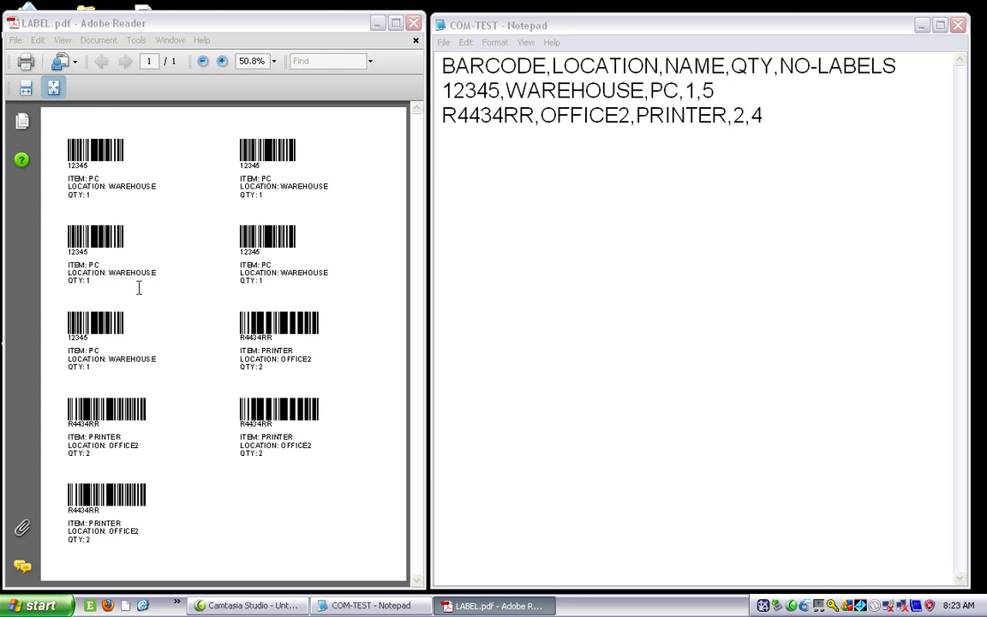
# - Close LABEL.pdf and save the Notepad CSV, overwriting LABEL.pdf through PrimoPDF
pyautogui.click(414, 40)
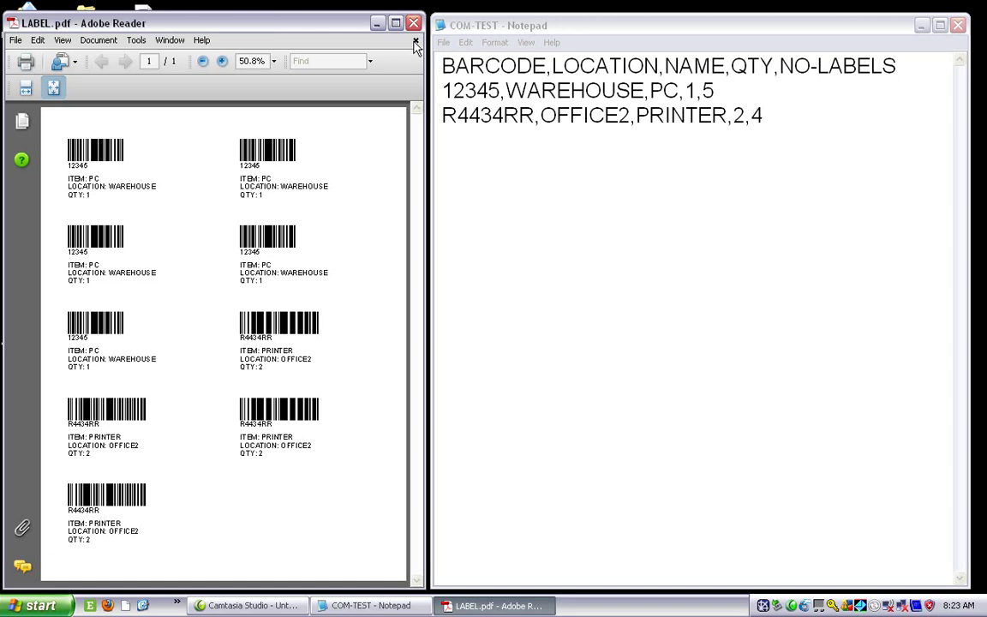
pyautogui.click(415, 42)
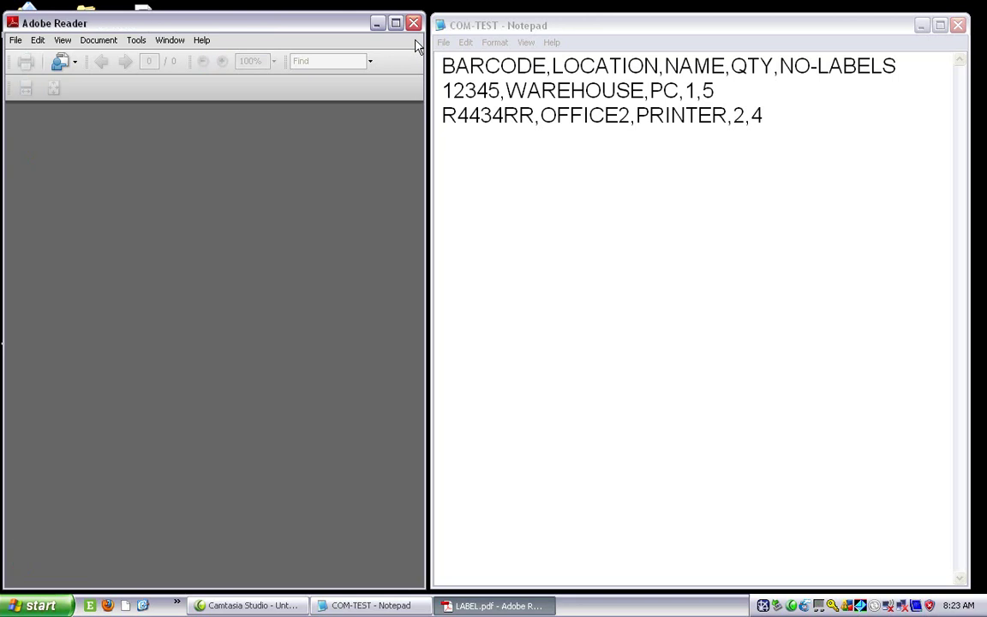
pyautogui.click(527, 233)
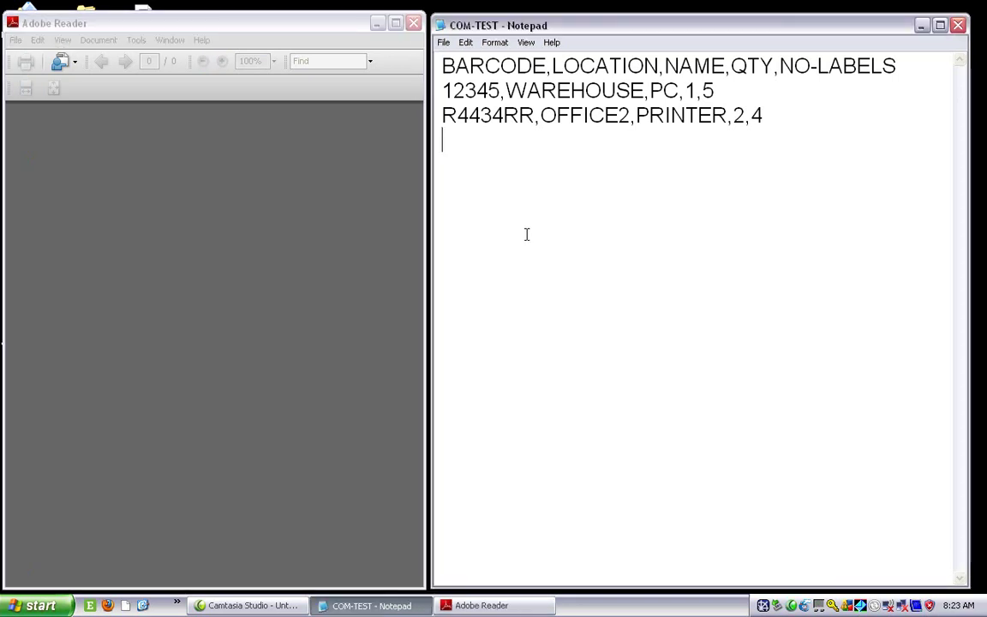
pyautogui.hotkey('alt', 'f')
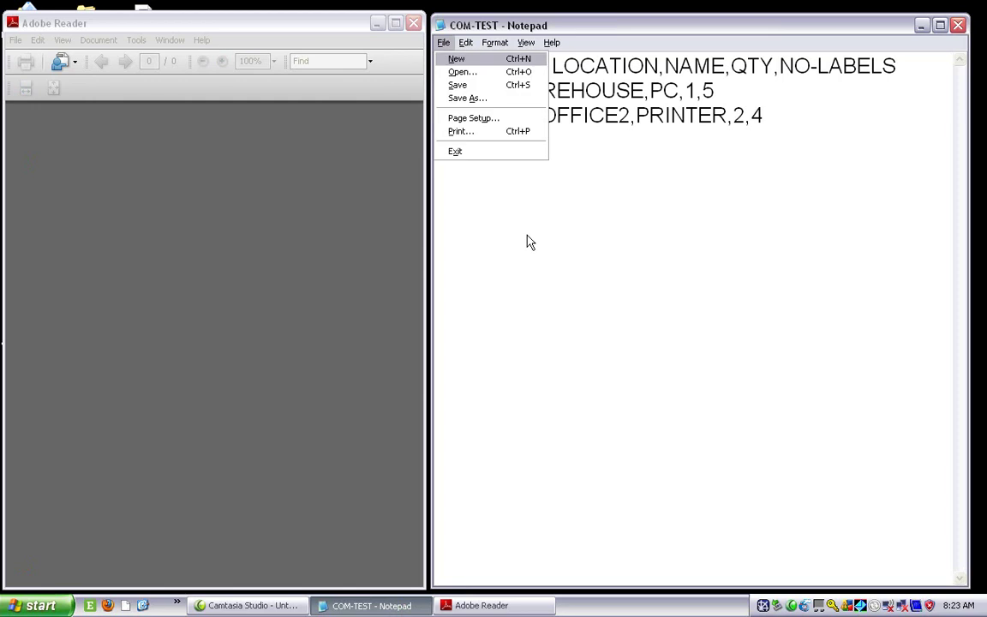
pyautogui.press('p')
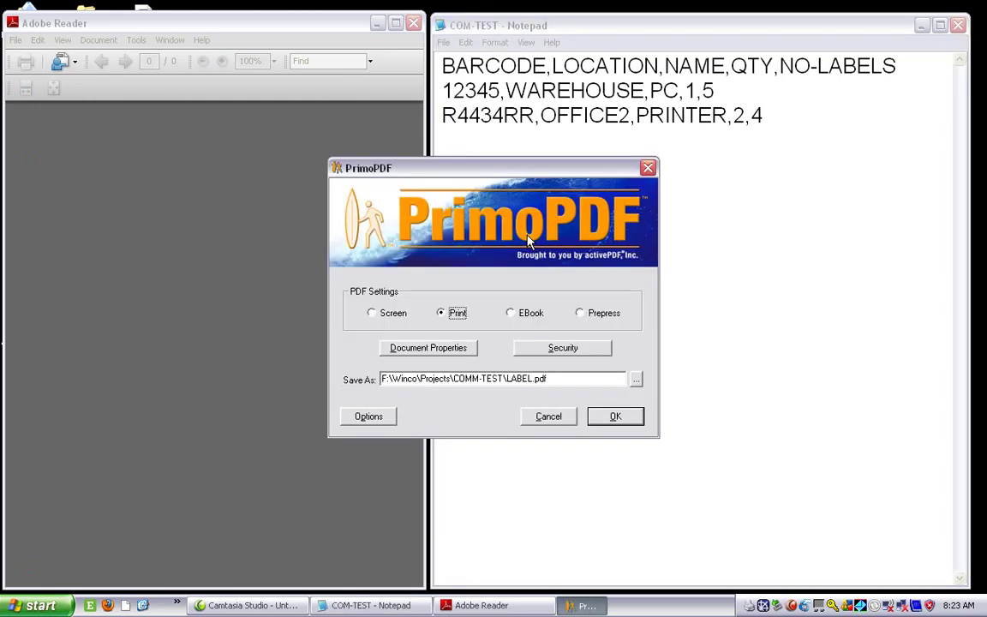
pyautogui.press('Return')
pyautogui.press('Return')
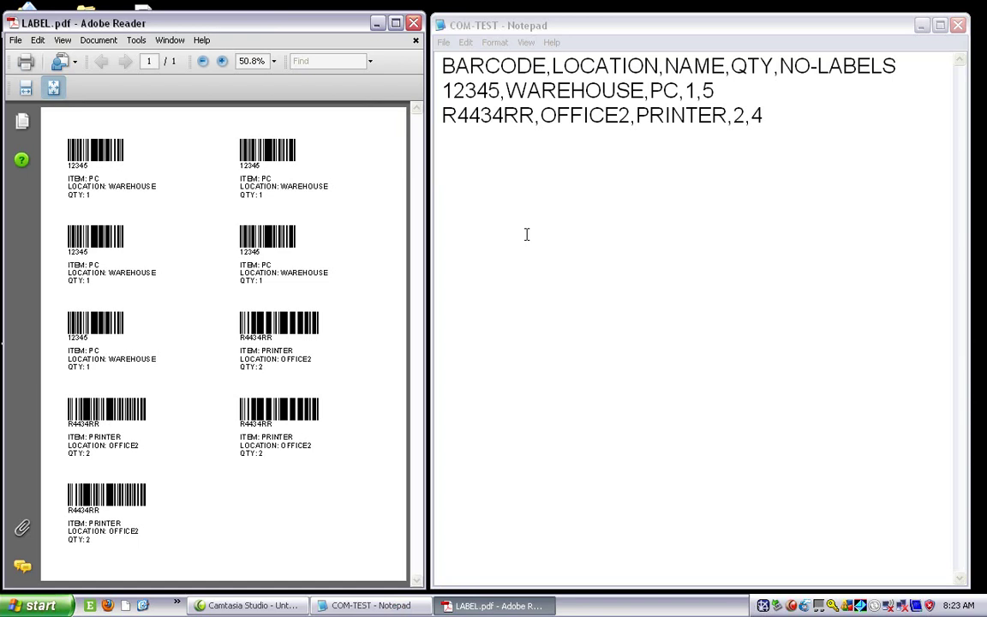
# - Close LABEL.pdf and append the CSV line RRR44433,LOBBY,SCANNER,4,5 after record three
pyautogui.click(416, 42)
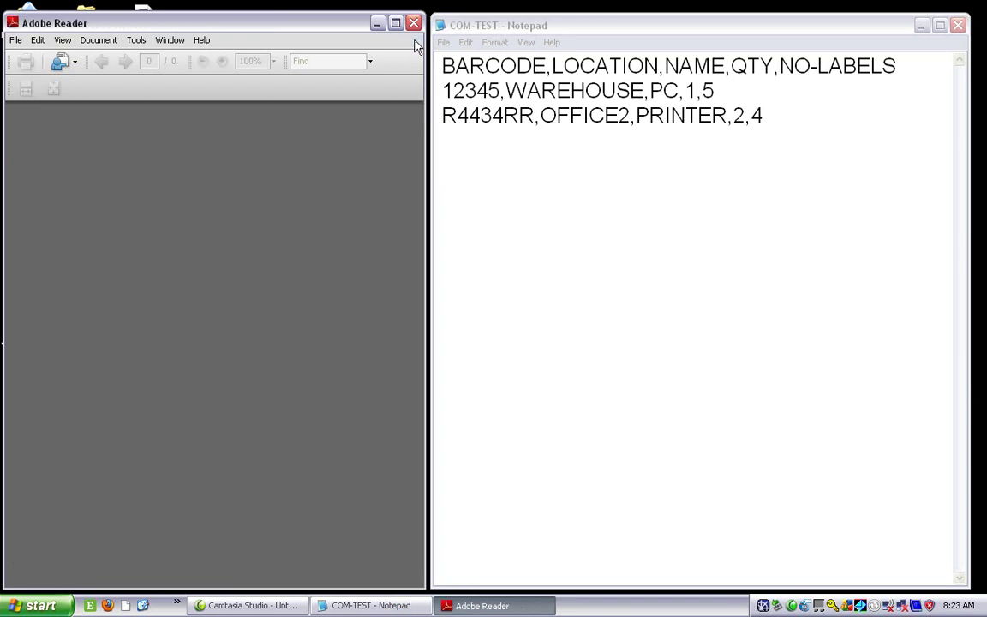
pyautogui.click(777, 126)
pyautogui.press('Return')
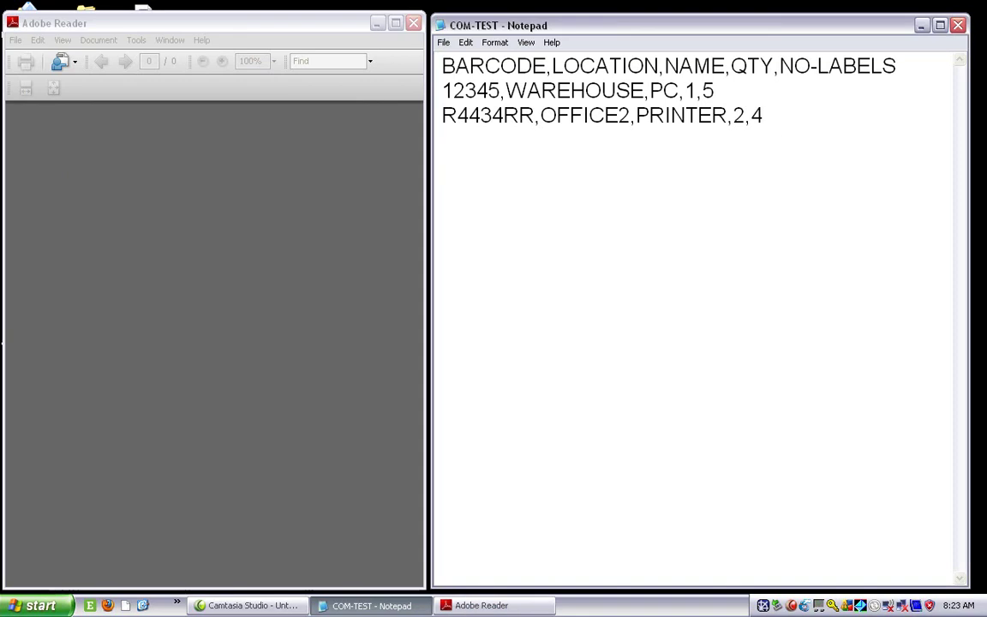
pyautogui.write('RRR')
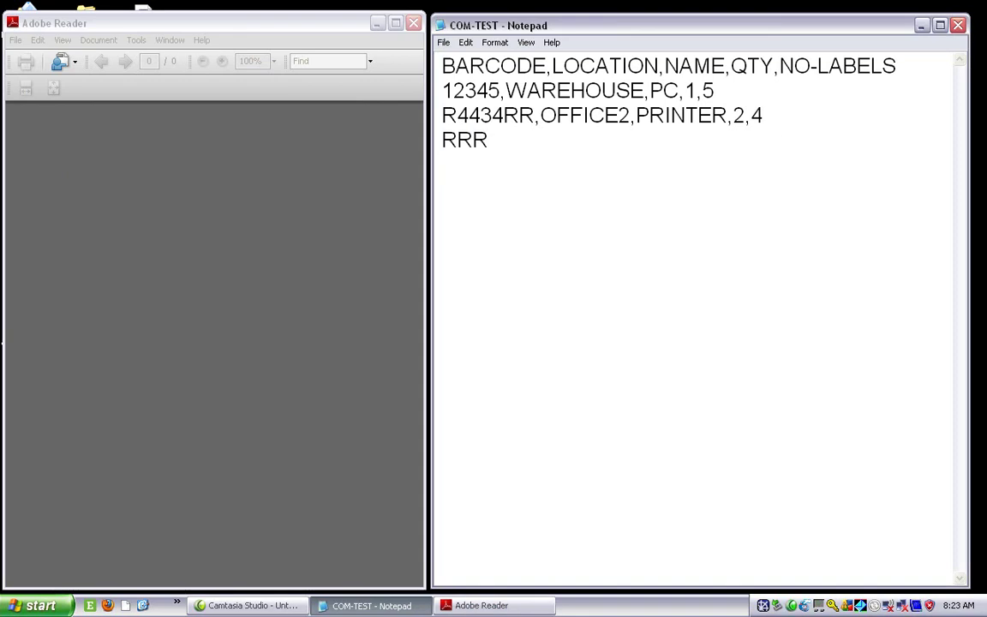
pyautogui.write('44433,')
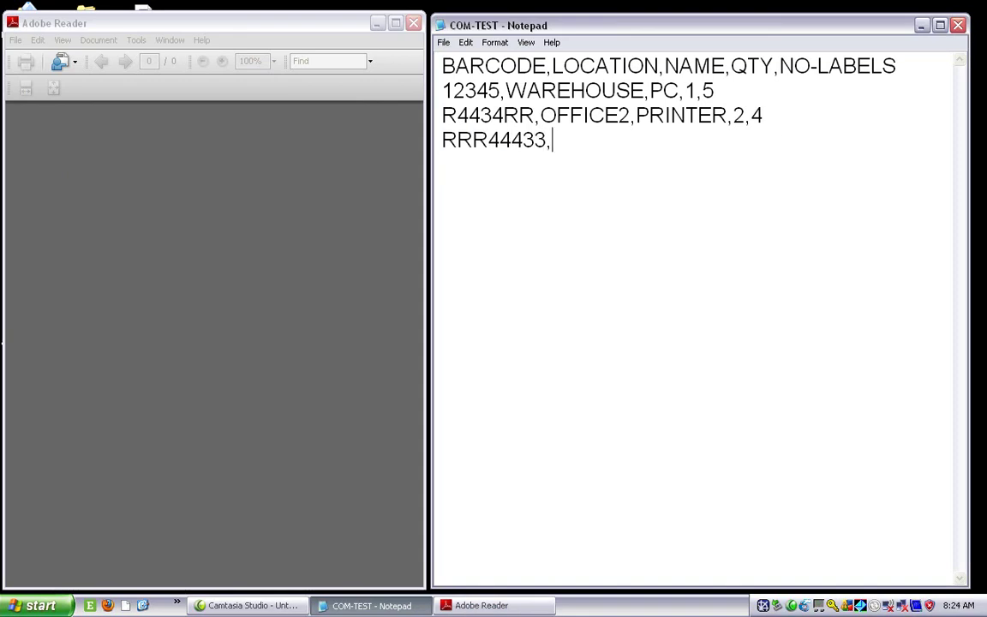
pyautogui.write('LOBBY')
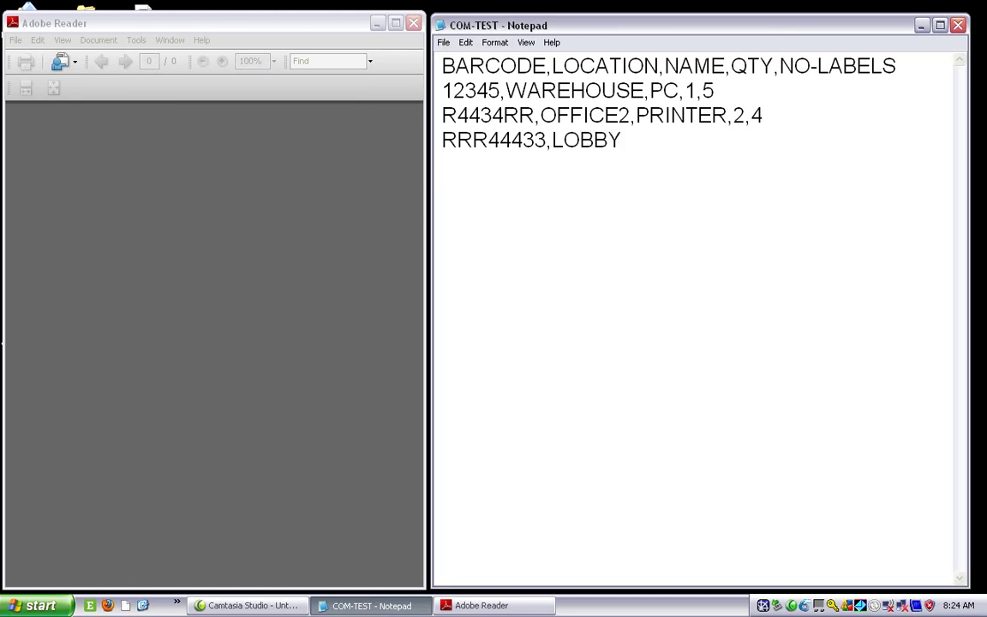
pyautogui.write(',')
pyautogui.write('SCANNE')
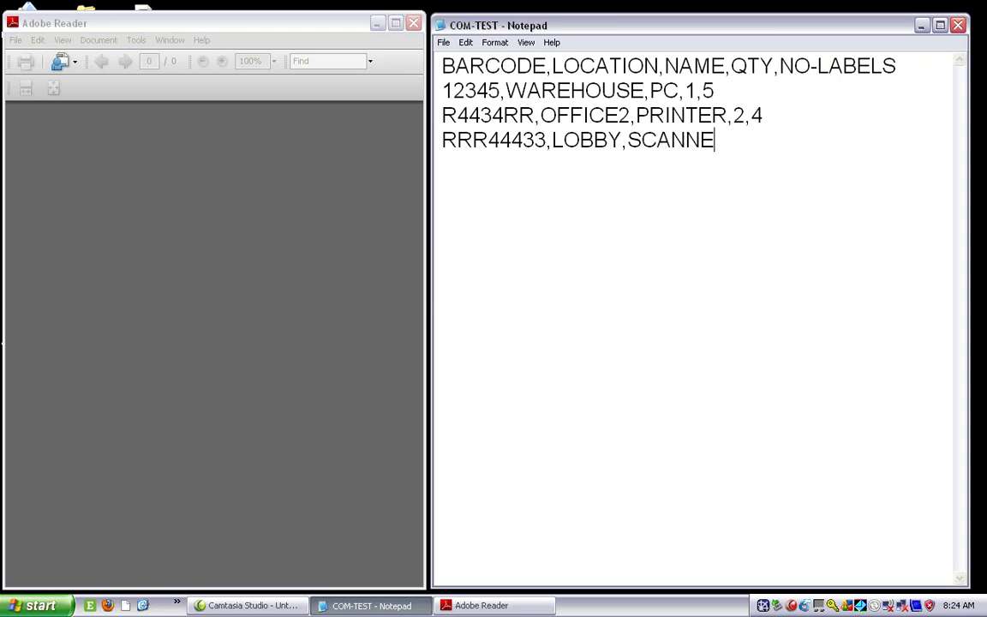
pyautogui.write('R,4,5')
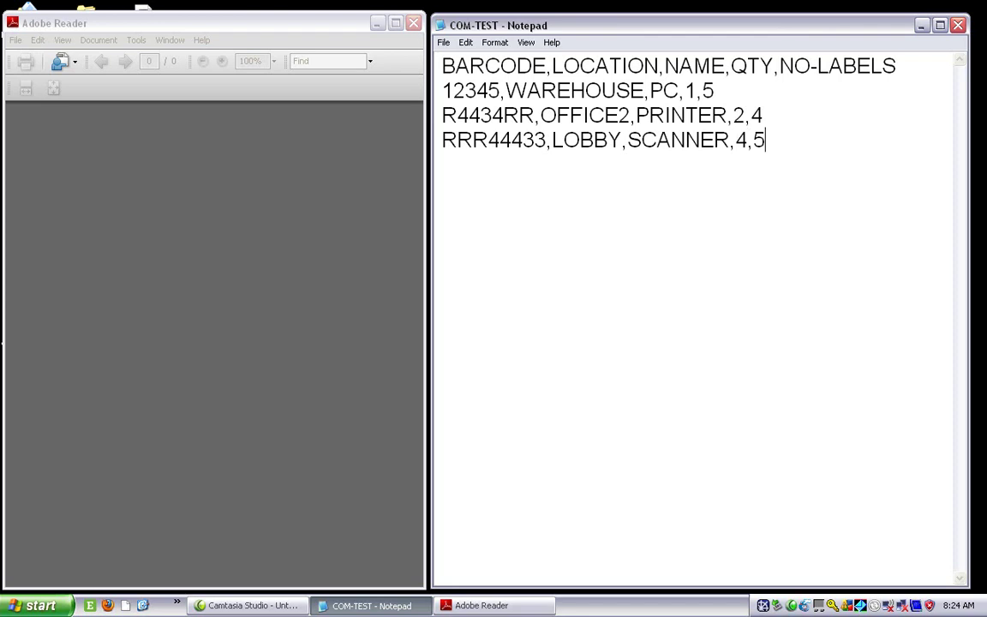
# - Save the CSV, overwrite LABEL.pdf, and view page 2 with the RRR44433 scanner labels
pyautogui.hotkey('alt', 'f')
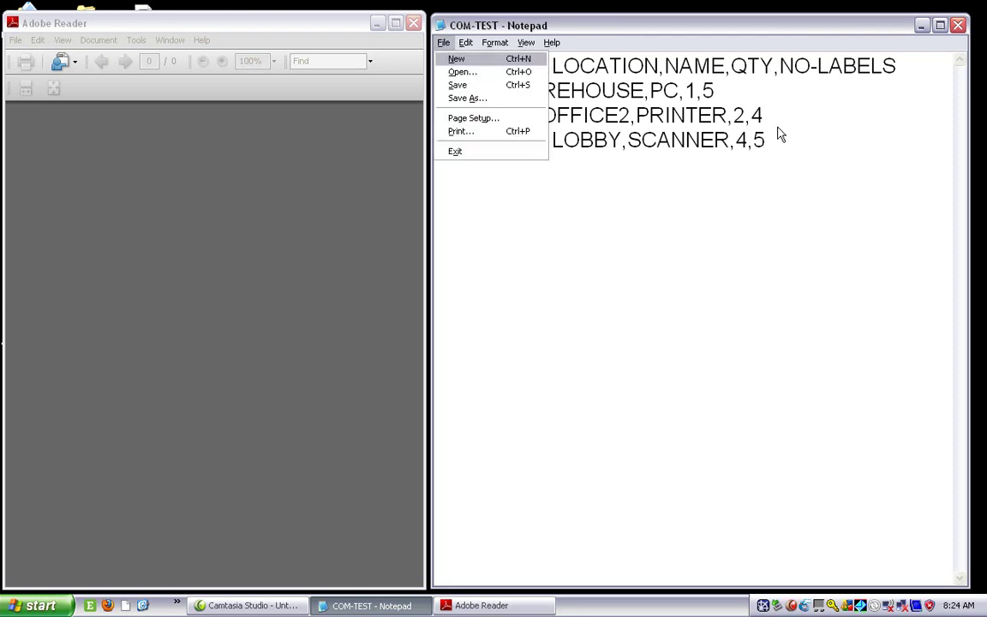
pyautogui.press('p')
pyautogui.press('Return')
pyautogui.press('Return')
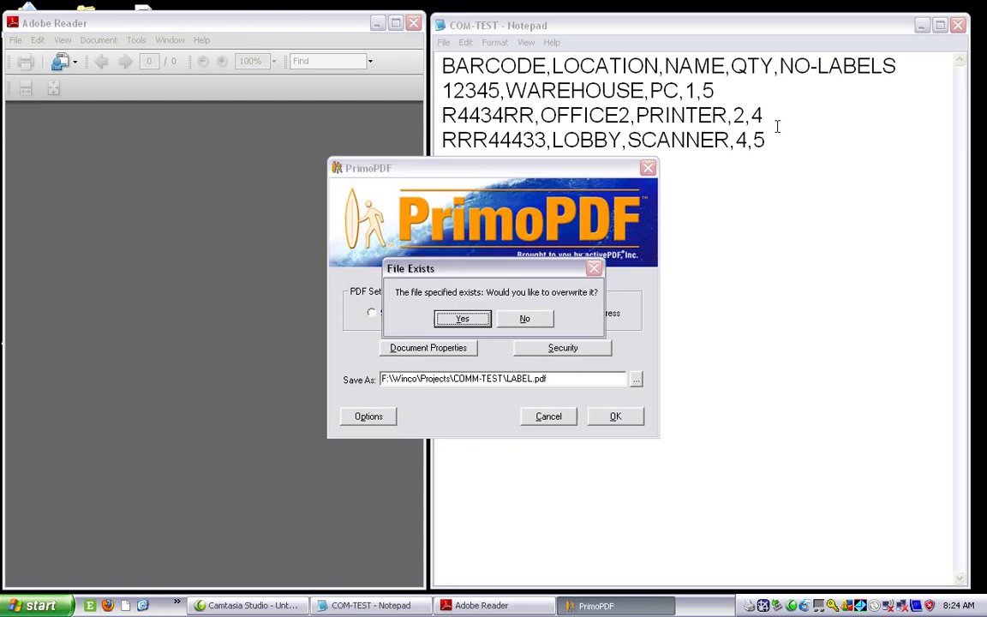
pyautogui.press('Return')
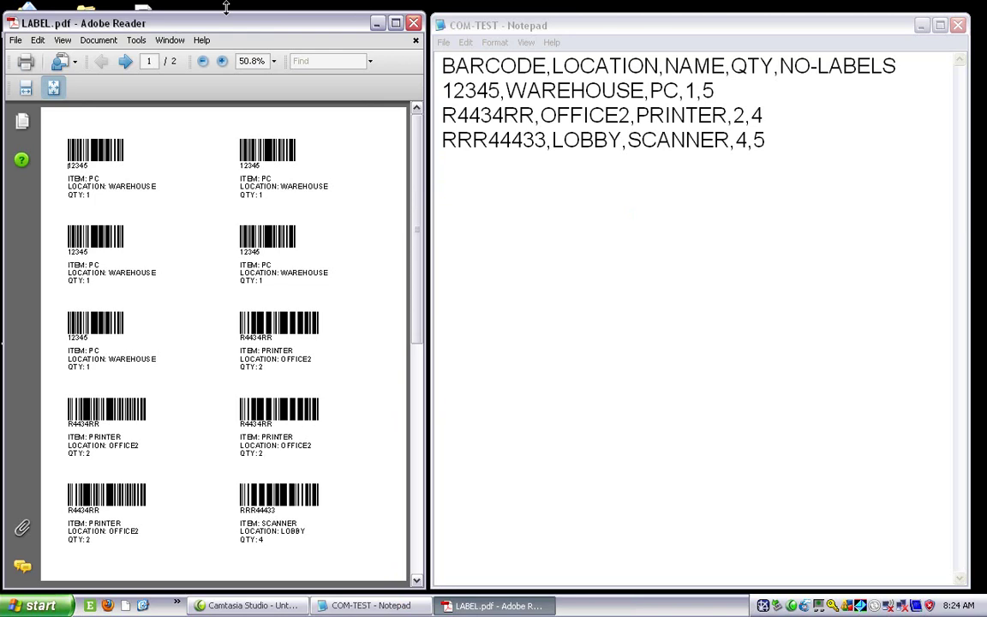
pyautogui.click(124, 62)
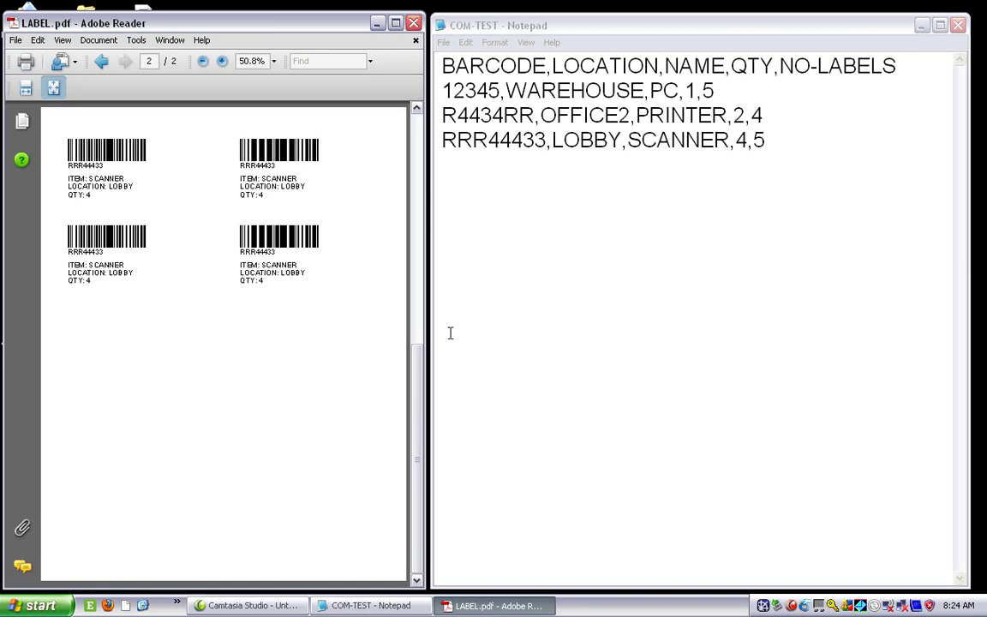
# - Open the DIACOM Commander task list from the tray icon and shift the window left
pyautogui.doubleClick(761, 604)
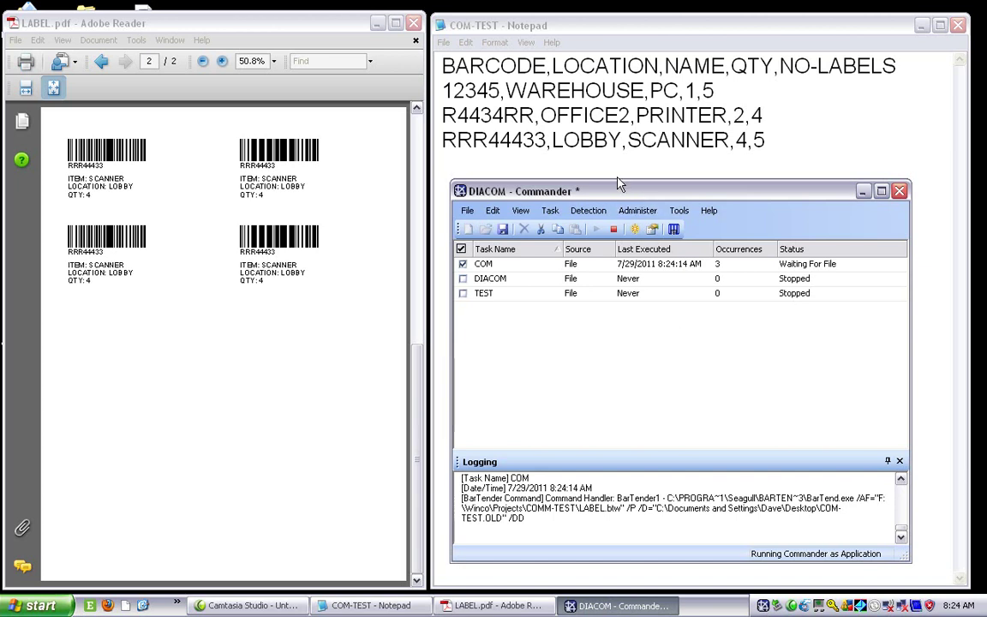
pyautogui.moveTo(619, 193); pyautogui.dragTo(531, 197)
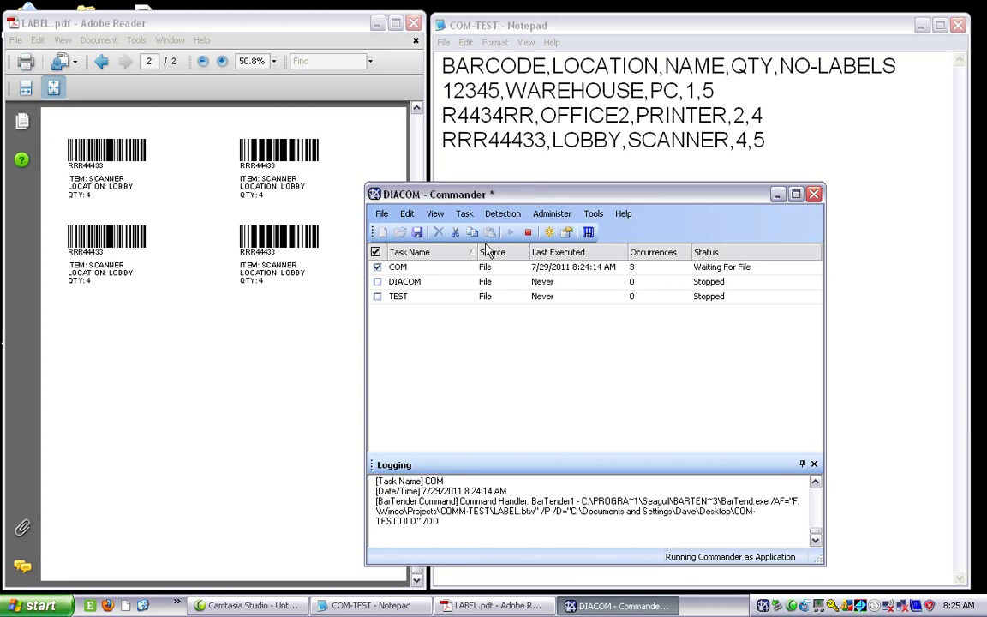
# - Show the COM task's Trigger settings and keep File as the trigger type for COM-TEST.TXT
pyautogui.click(432, 270)
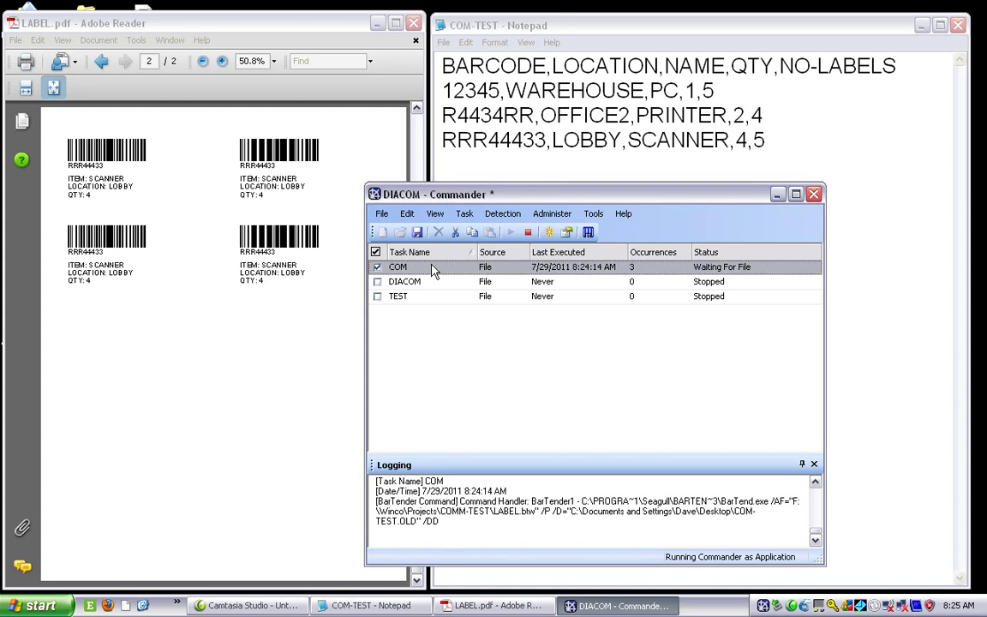
pyautogui.doubleClick(432, 271)
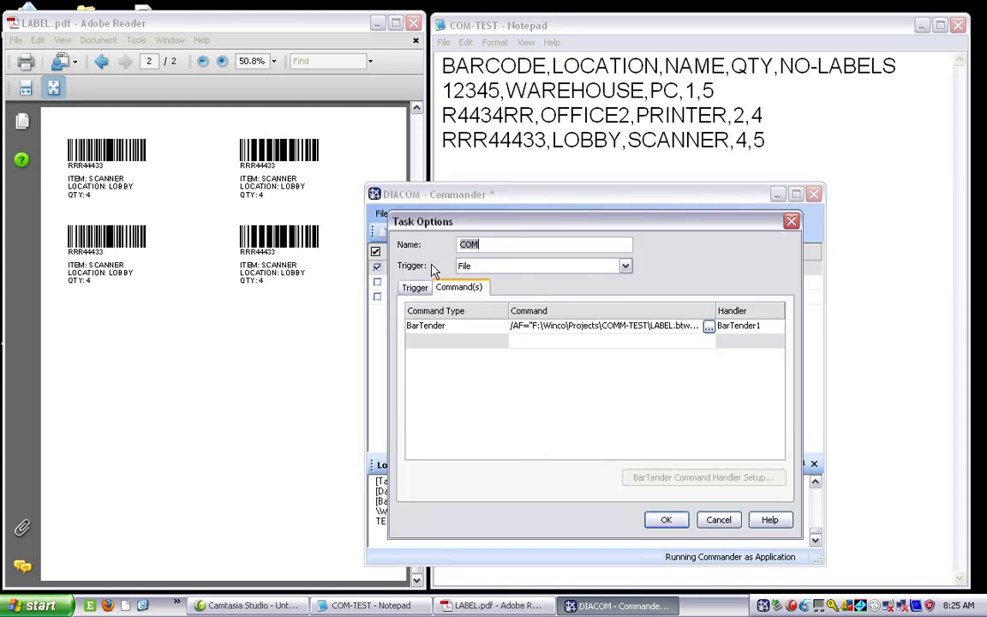
pyautogui.click(415, 290)
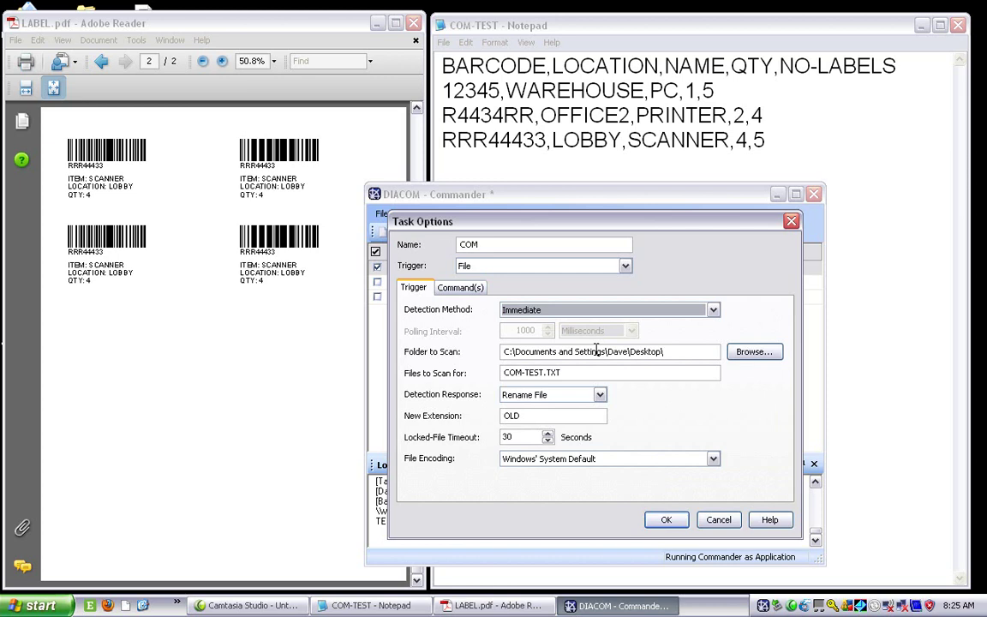
pyautogui.click(624, 266)
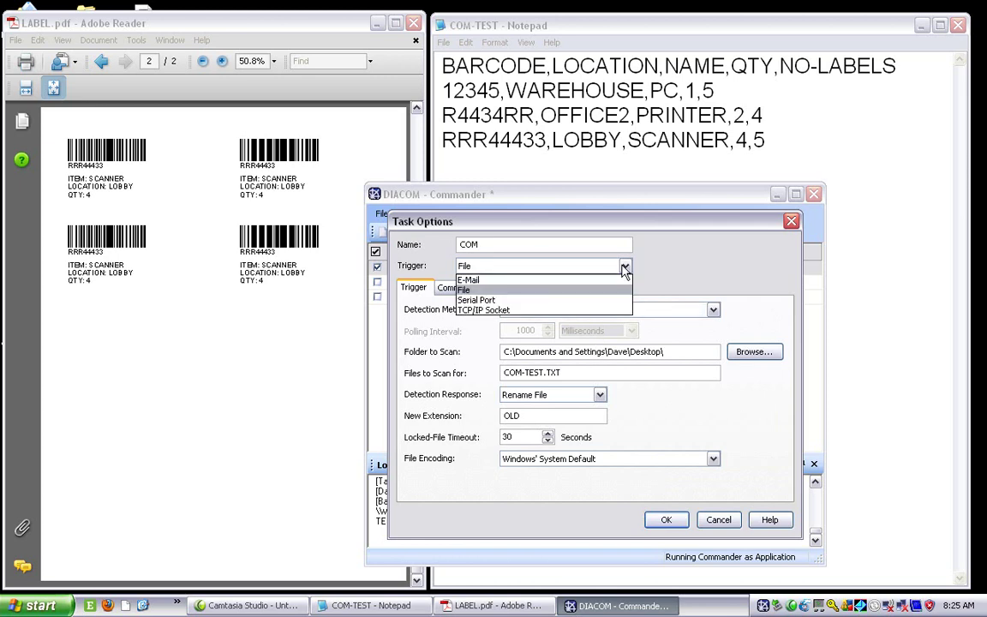
pyautogui.click(523, 290)
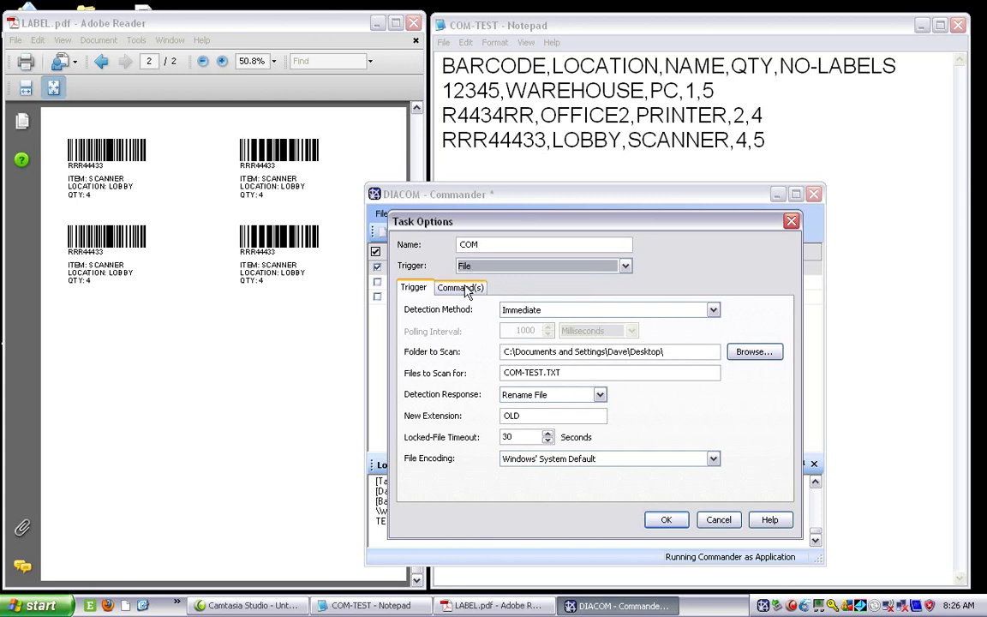
# - Open the BarTender command from the COM task's Command(s) list to see its LABEL.btw settings
pyautogui.click(465, 288)
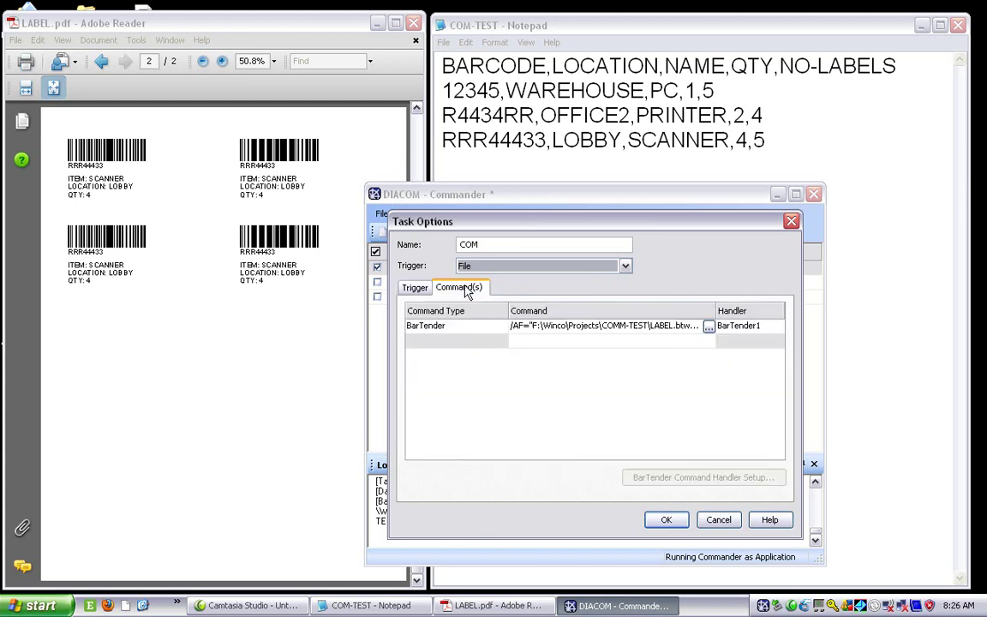
pyautogui.click(546, 330)
pyautogui.doubleClick(547, 329)
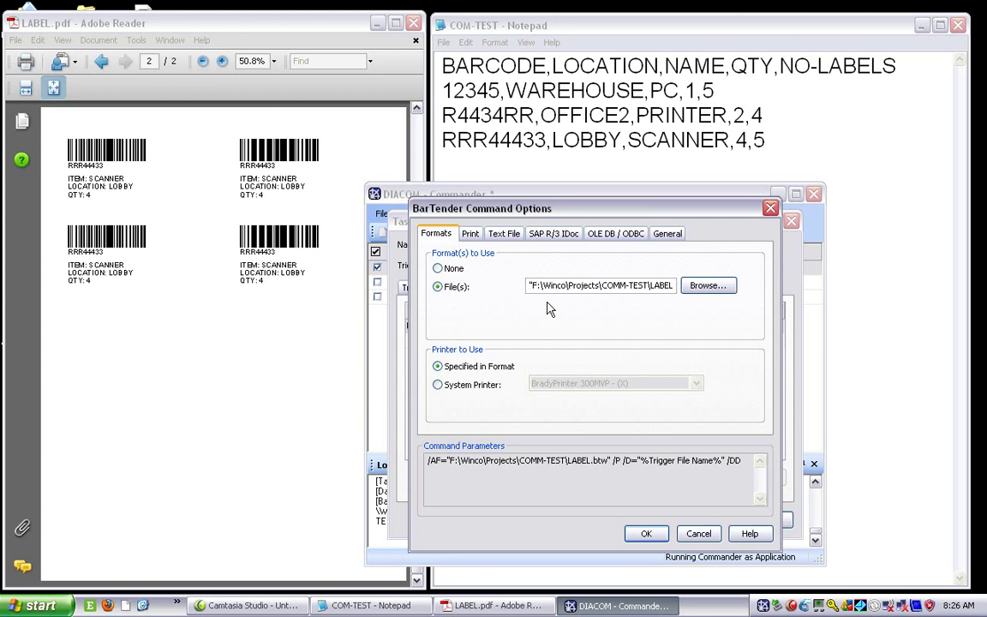
# - Show the Text File settings: data from %Trigger File Name%, Delete File When Done enabled
pyautogui.click(470, 234)
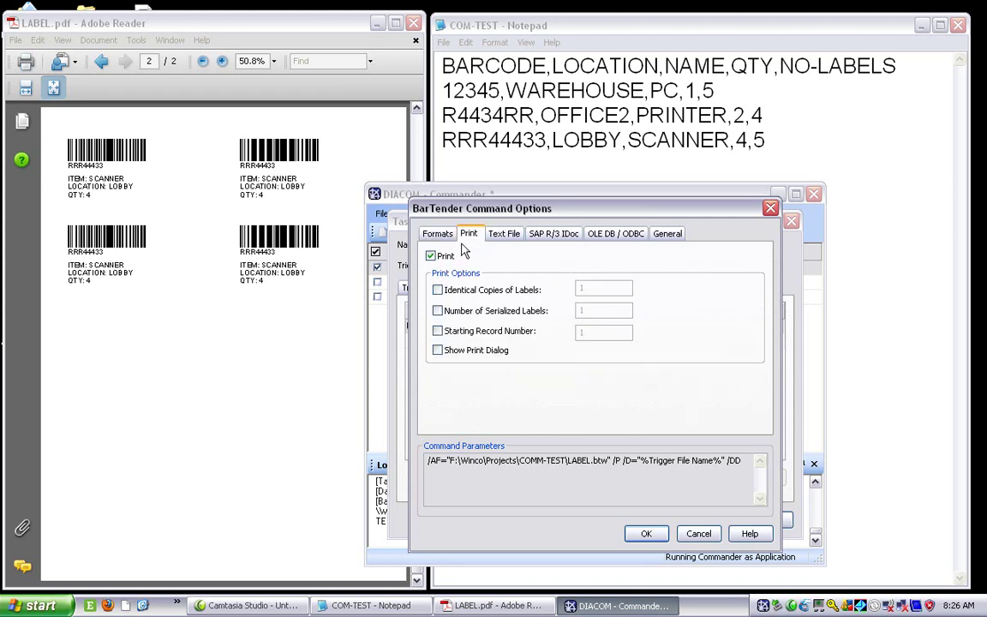
pyautogui.click(507, 236)
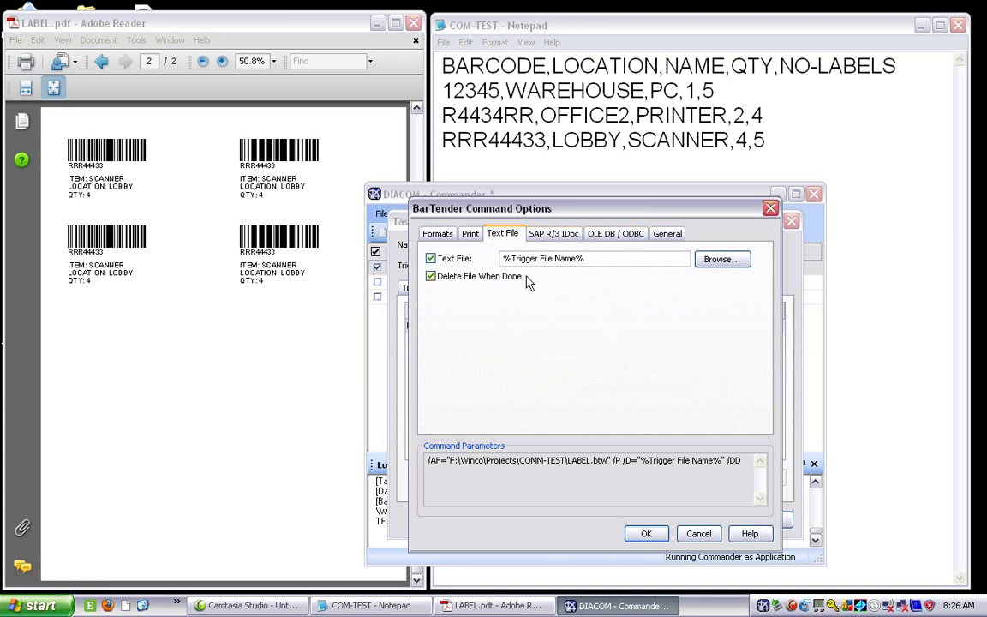
# - Accept the BarTender Command Options with OK, keeping the LABEL.btw settings
pyautogui.click(644, 535)
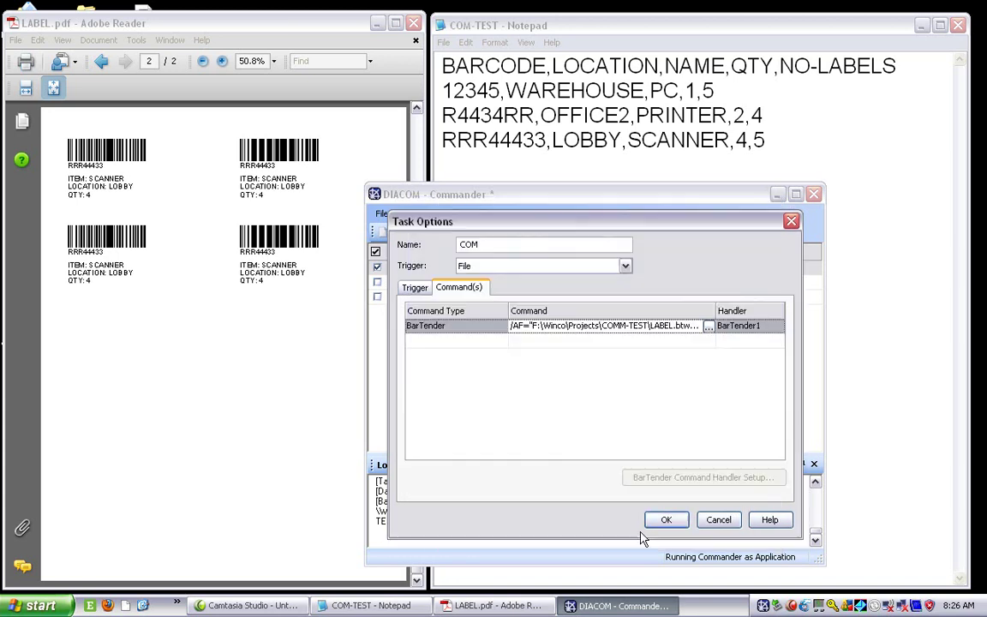